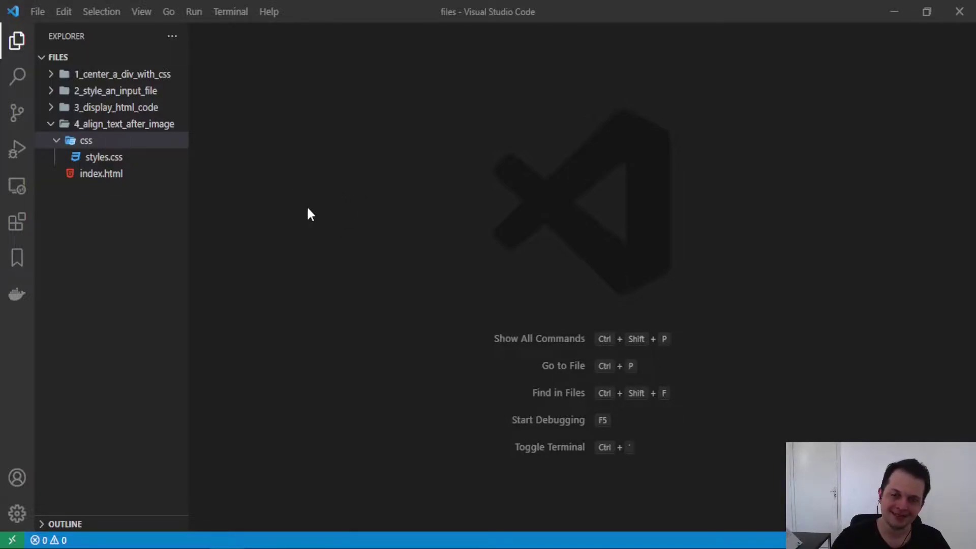
Step: Open index.html from the 4_align_text_after_image project folder in the editor
click(86, 142)
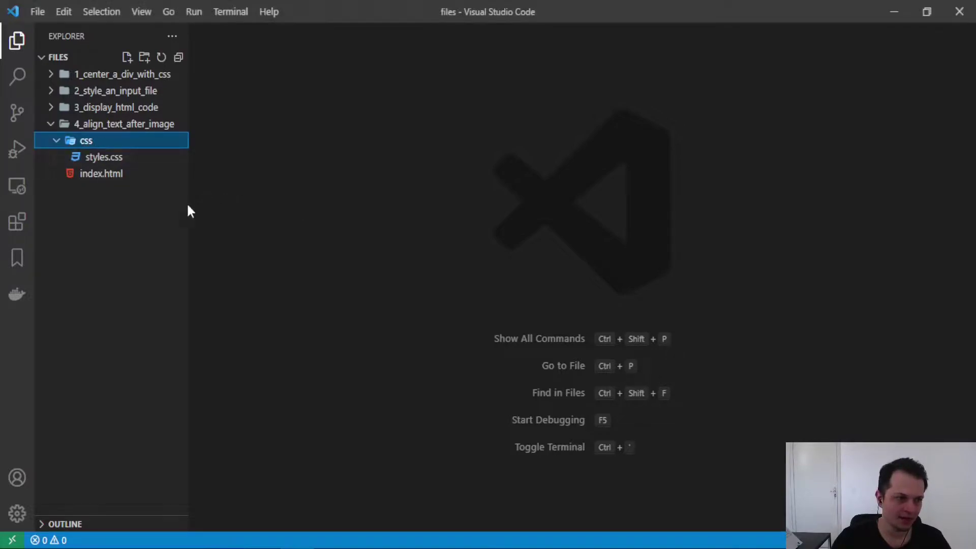
click(142, 177)
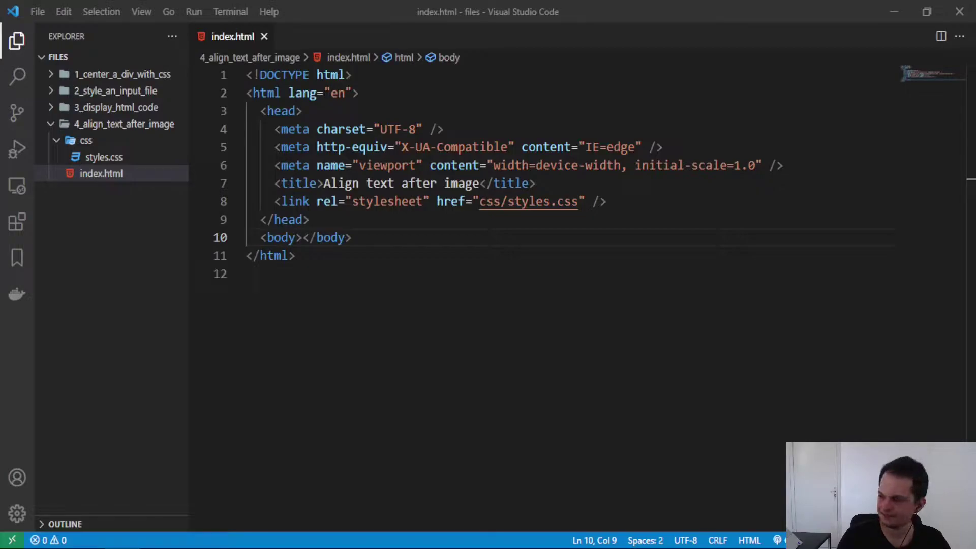
Step: Add charizard.png to the project and create a new folder named images
drag(374, 231, 97, 125)
right_click(127, 122)
click(178, 157)
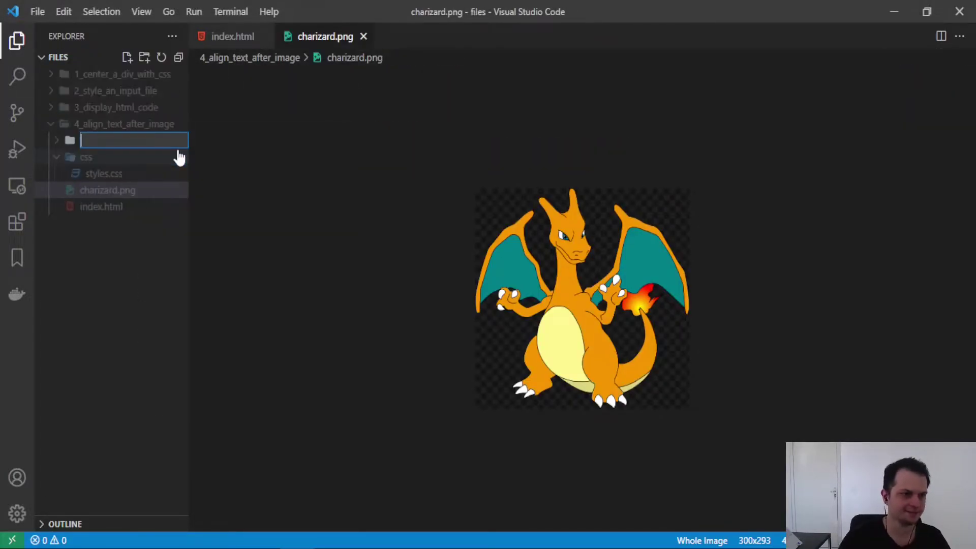
text(images)
key(Return)
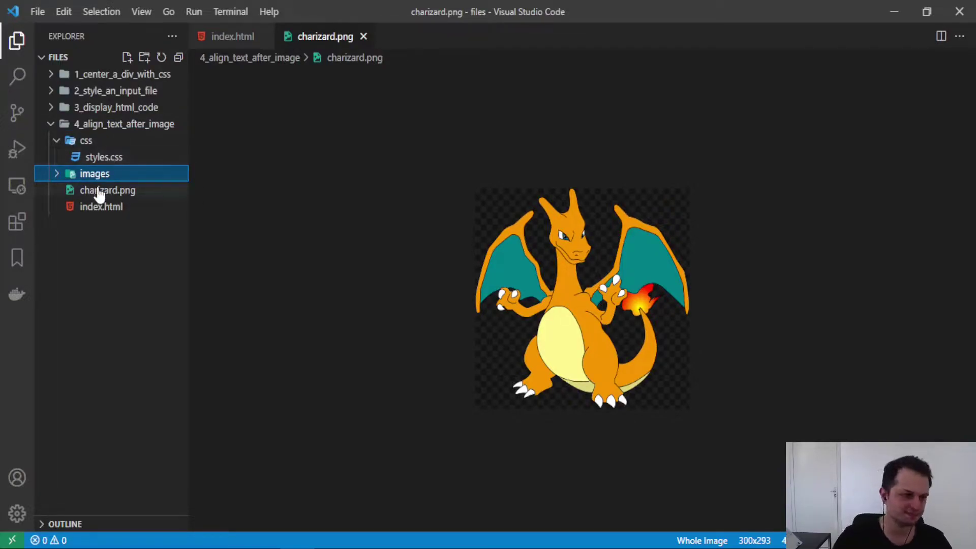
Step: Move charizard.png into the images folder and return to index.html
drag(99, 196, 95, 176)
click(538, 281)
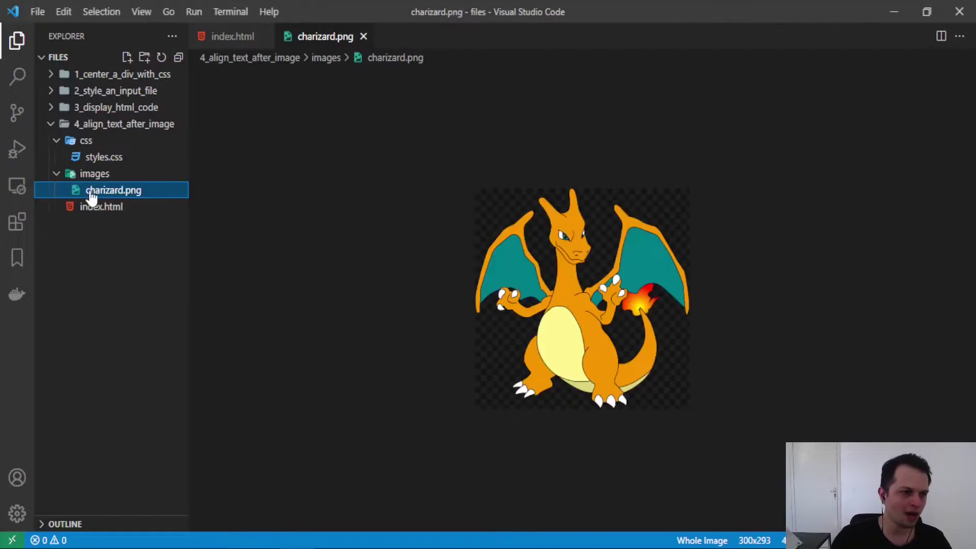
click(103, 210)
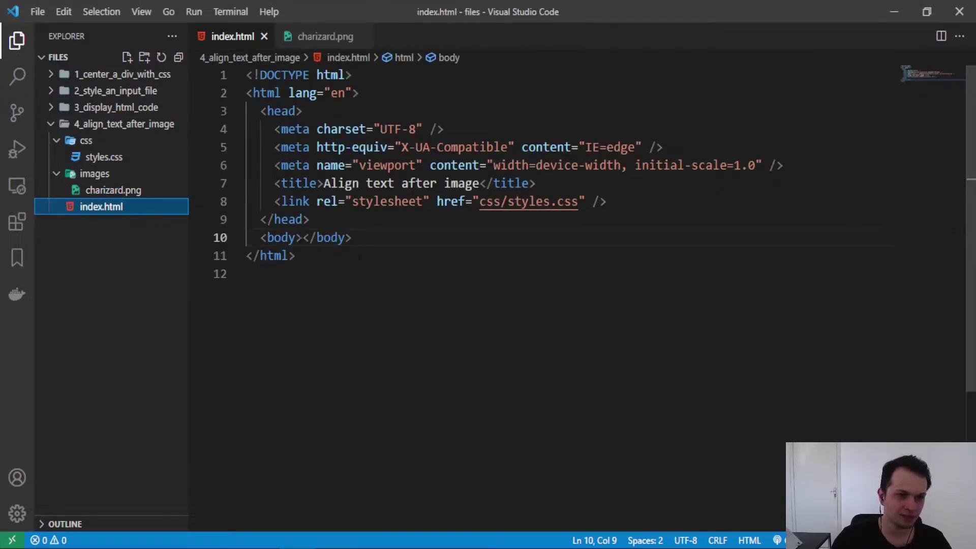
Step: Add an Emmet-expanded div inside the body, with an indented empty line inside it
click(303, 238)
key(Return)
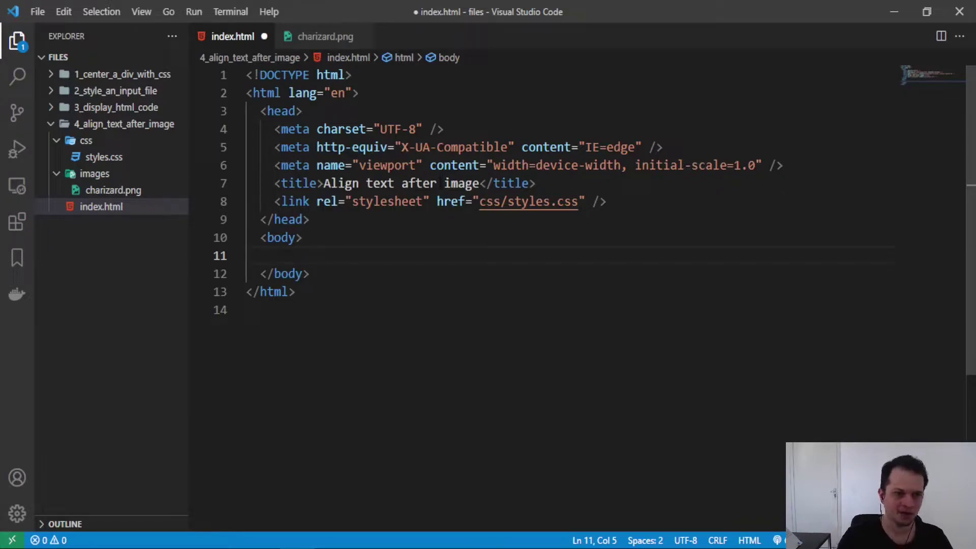
text(d)
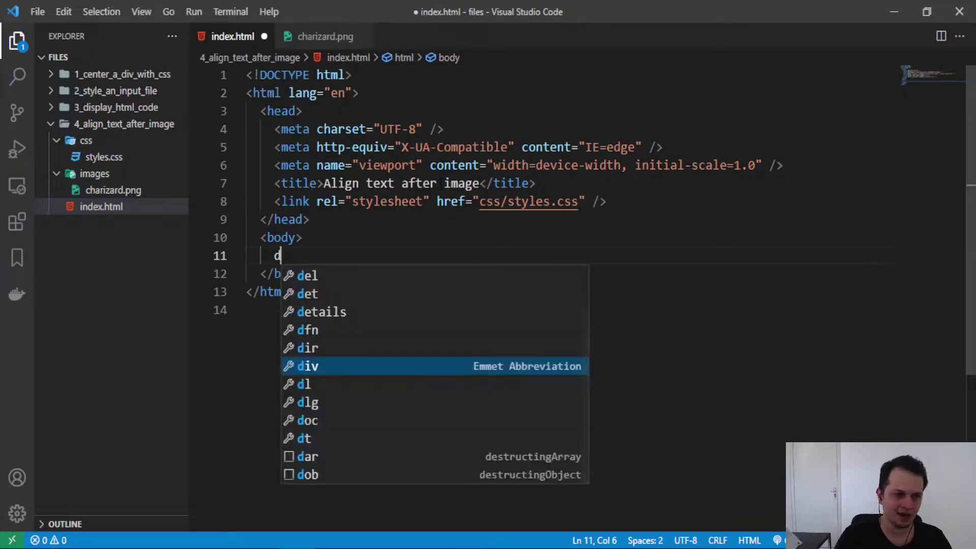
text(iv)
key(Tab)
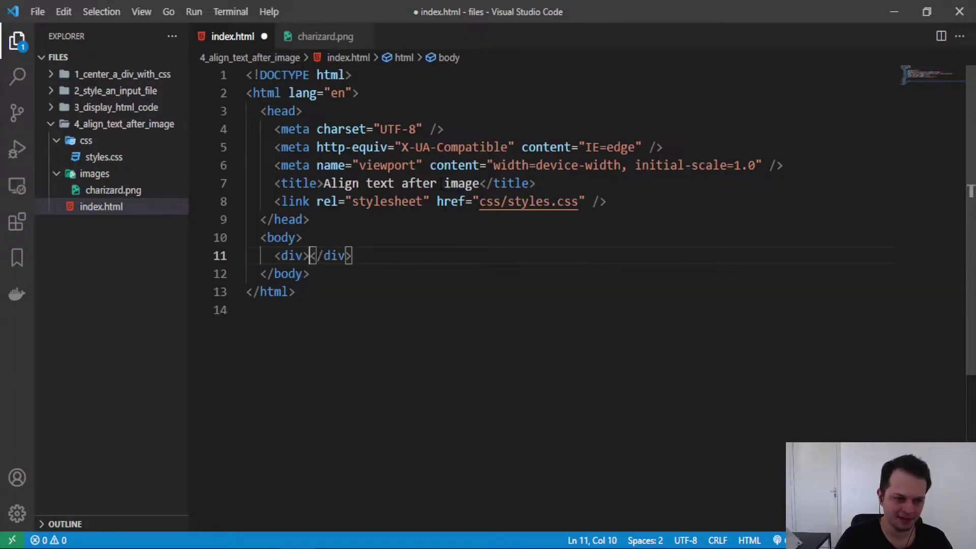
key(Return)
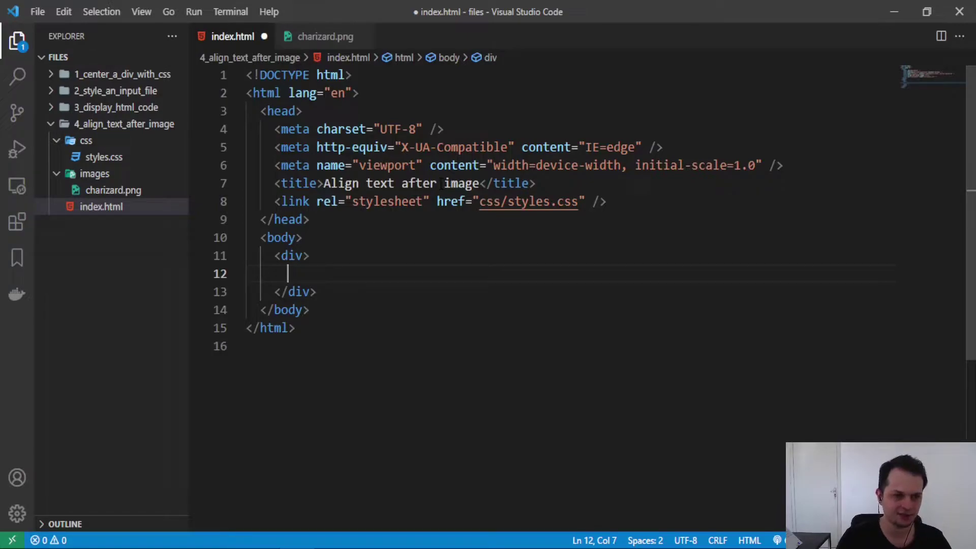
text(img)
Step: Insert an img with src images/charizard.png (no leading slash) and alt 'charizard' inside the div
key(Tab)
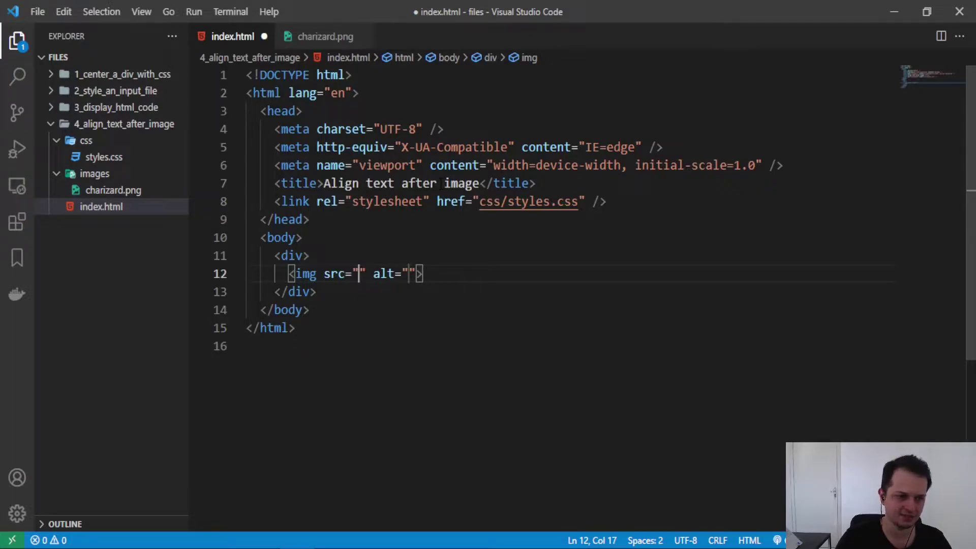
text(/images/)
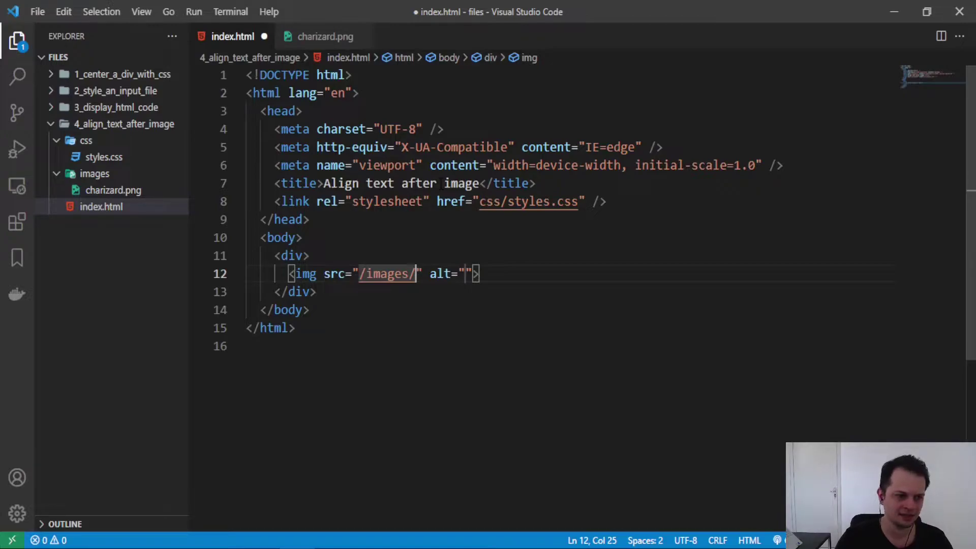
text(charzian)
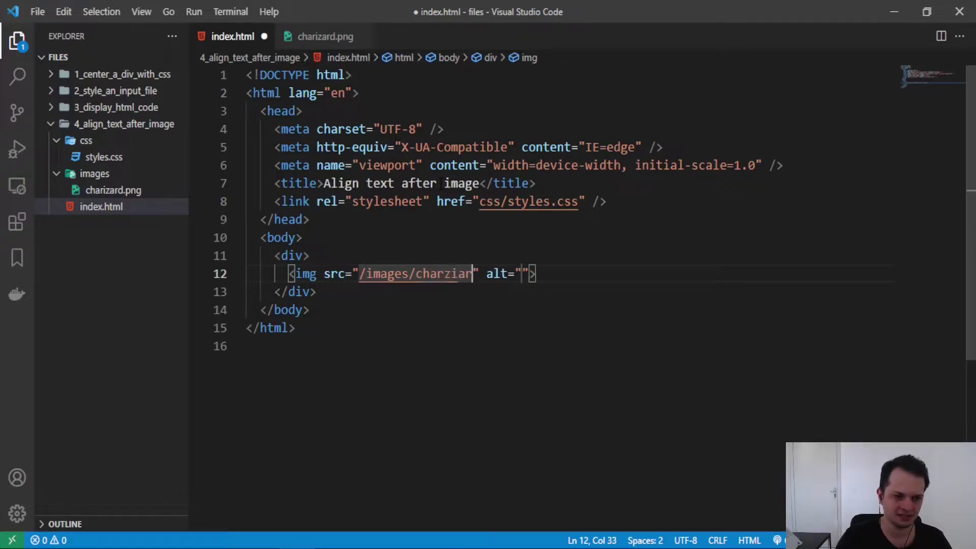
key(BackSpace)
key(BackSpace)
key(BackSpace)
text(izard.pn)
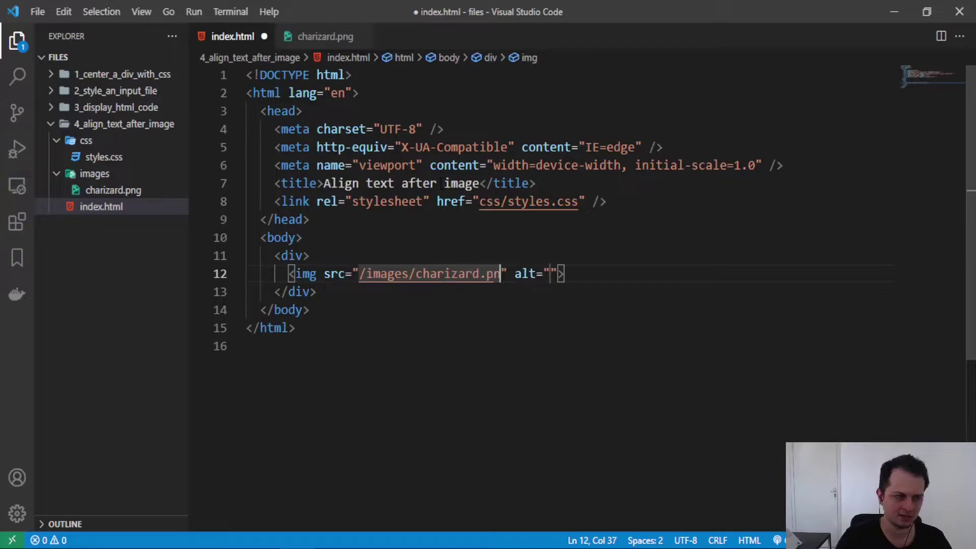
text(g)
key(Tab)
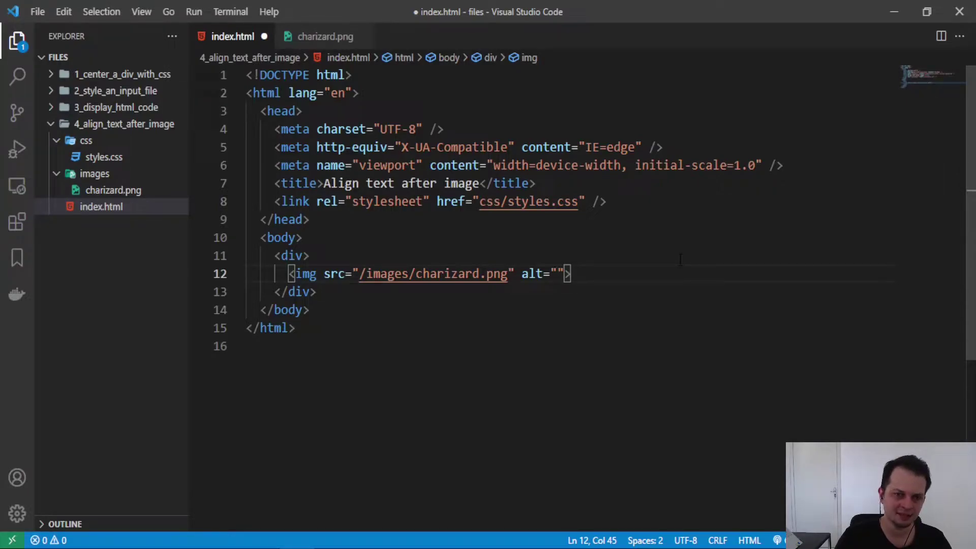
text(chari)
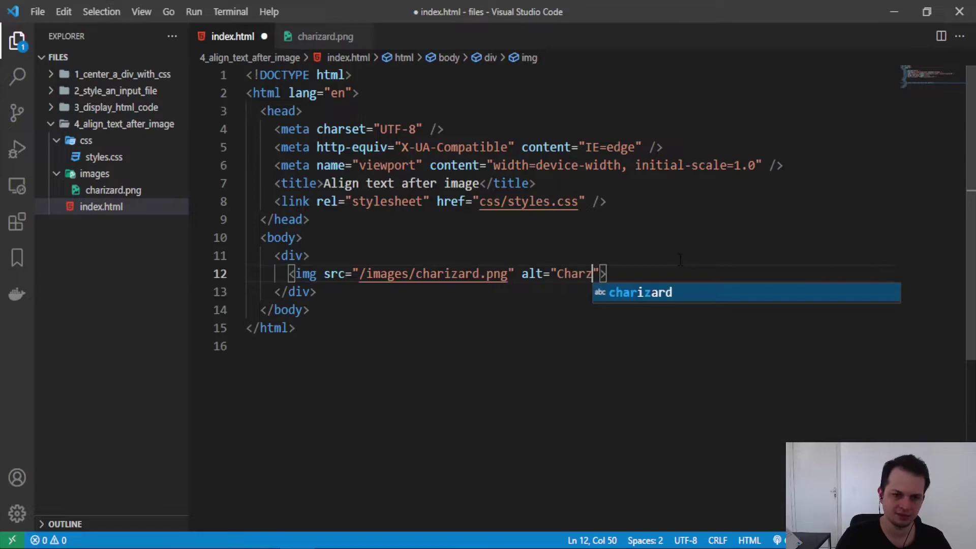
key(BackSpace)
key(Return)
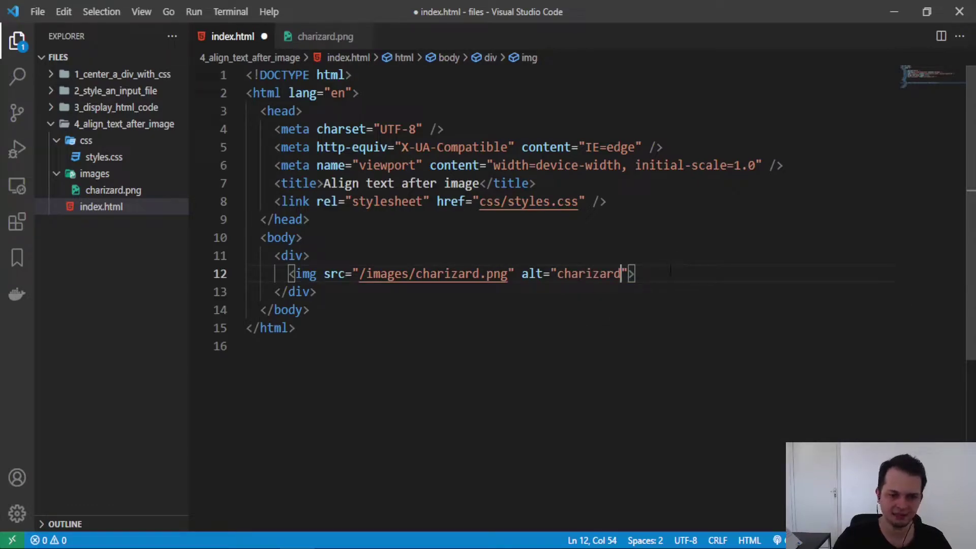
click(366, 274)
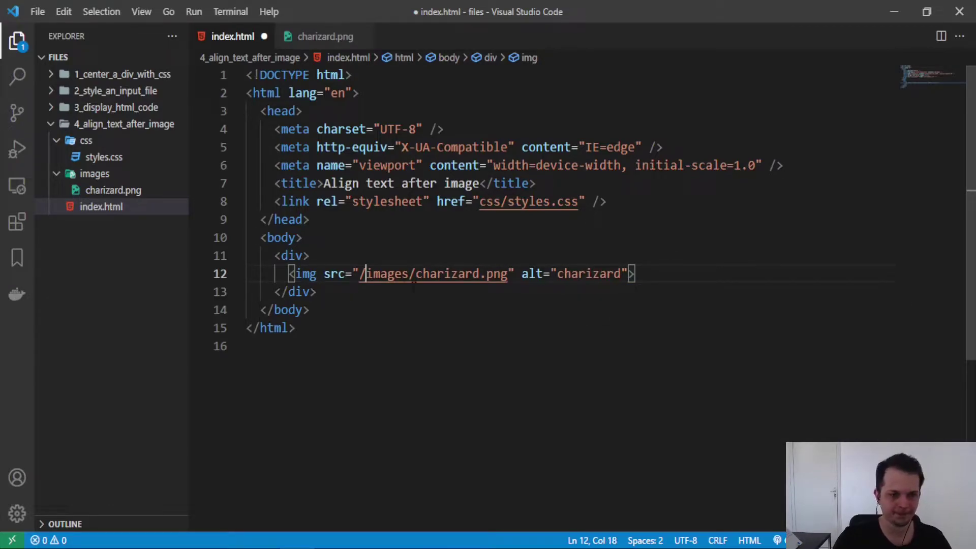
key(BackSpace)
click(671, 273)
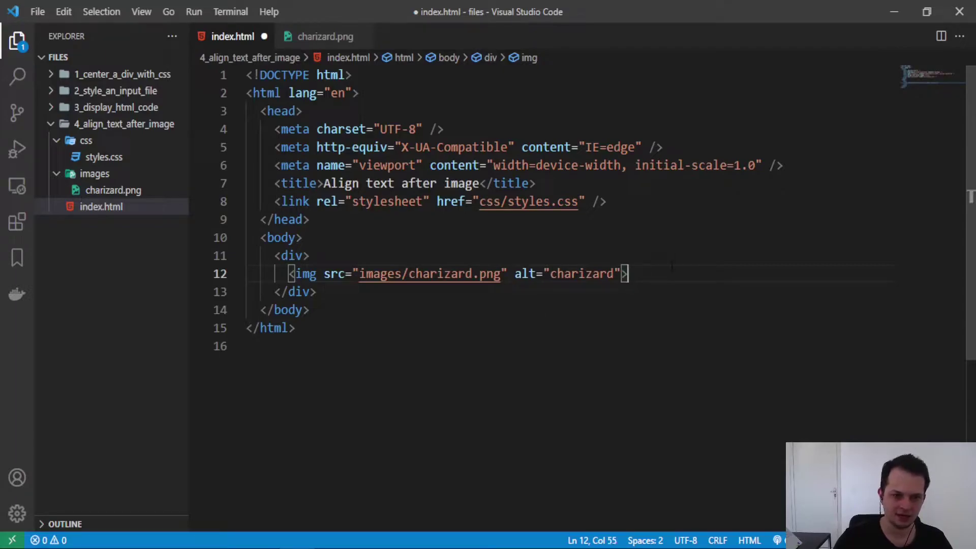
key(Return)
text(p)
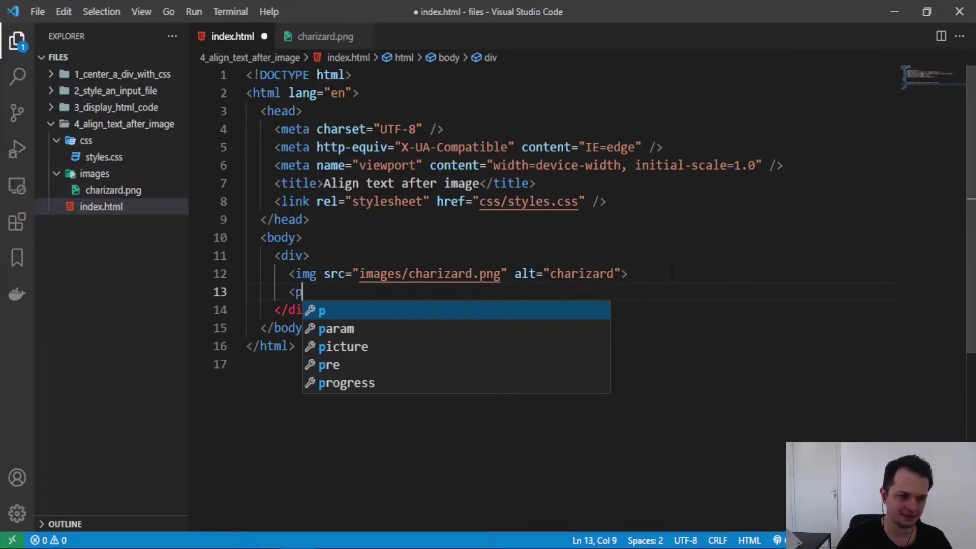
Step: Add a paragraph 'This is the pokemon Charizard!' below the image and save
key(Tab)
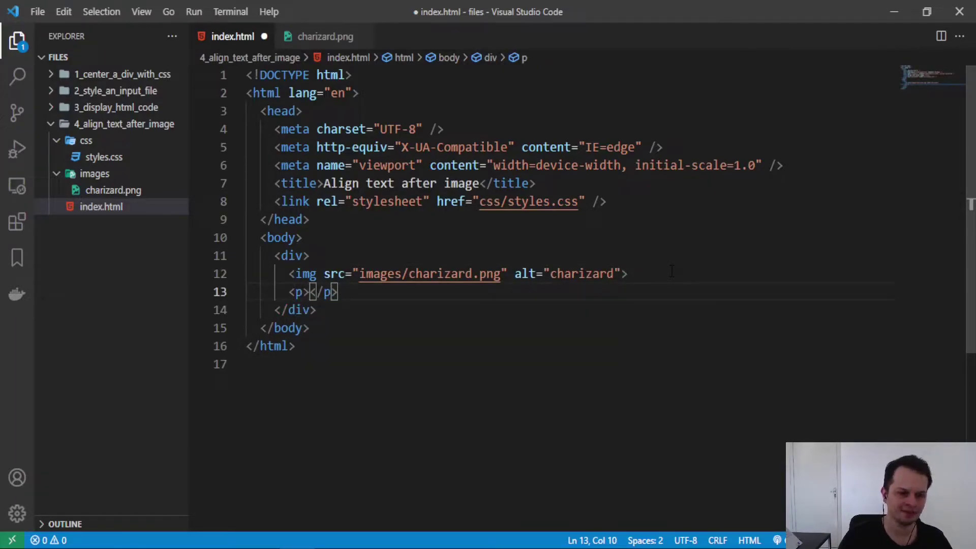
text(This is)
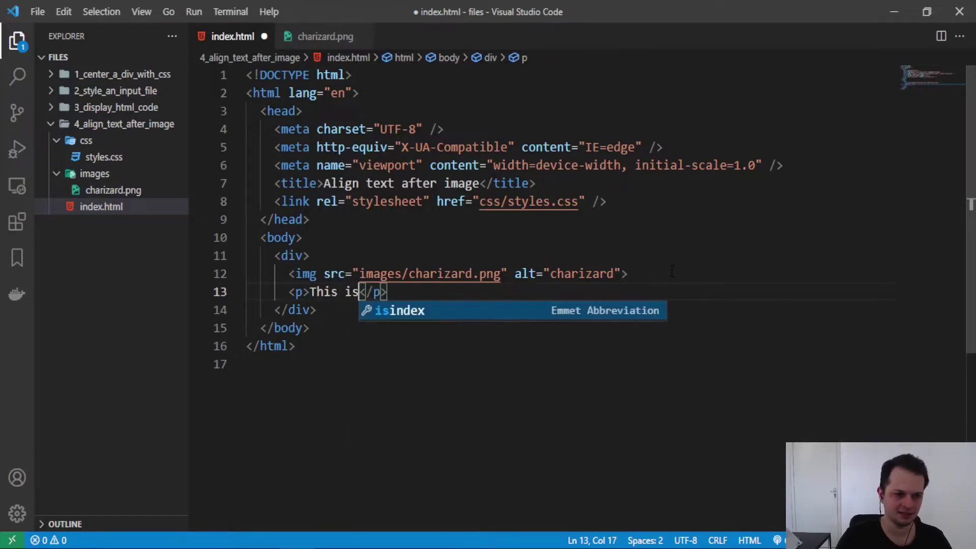
text( the pokemon)
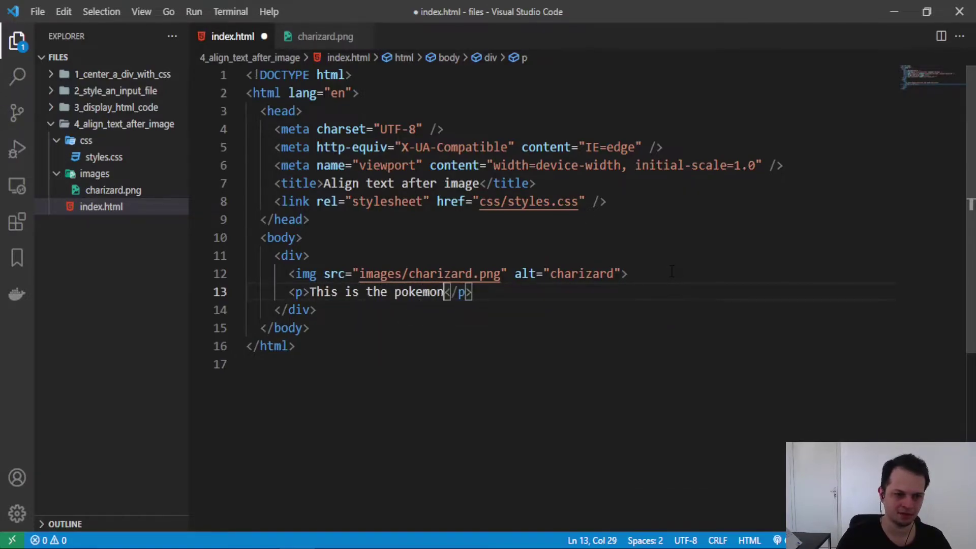
text( Cha)
text(ri)
key(BackSpace)
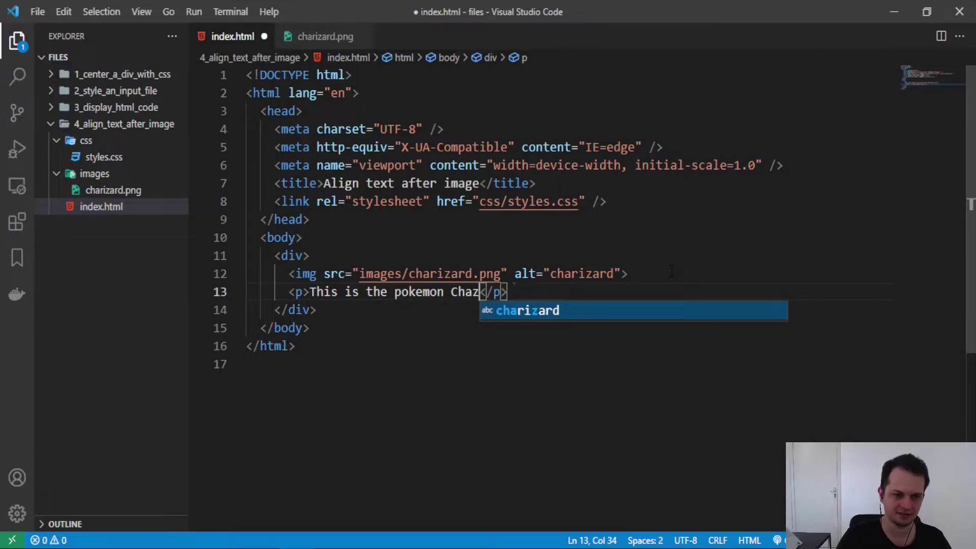
text(izard!)
key(ctrl+s)
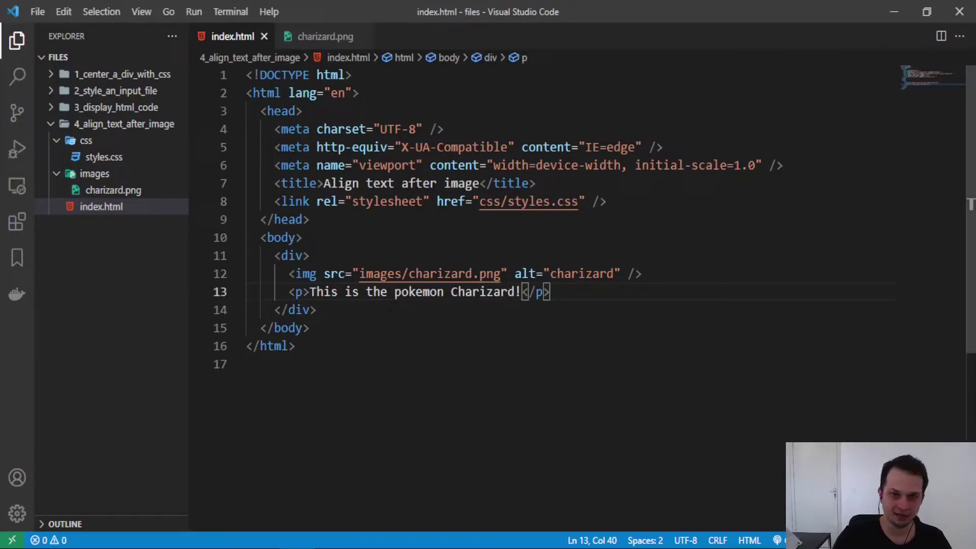
Step: Open index.html with Live Server and maximize the Chrome window showing it
right_click(99, 211)
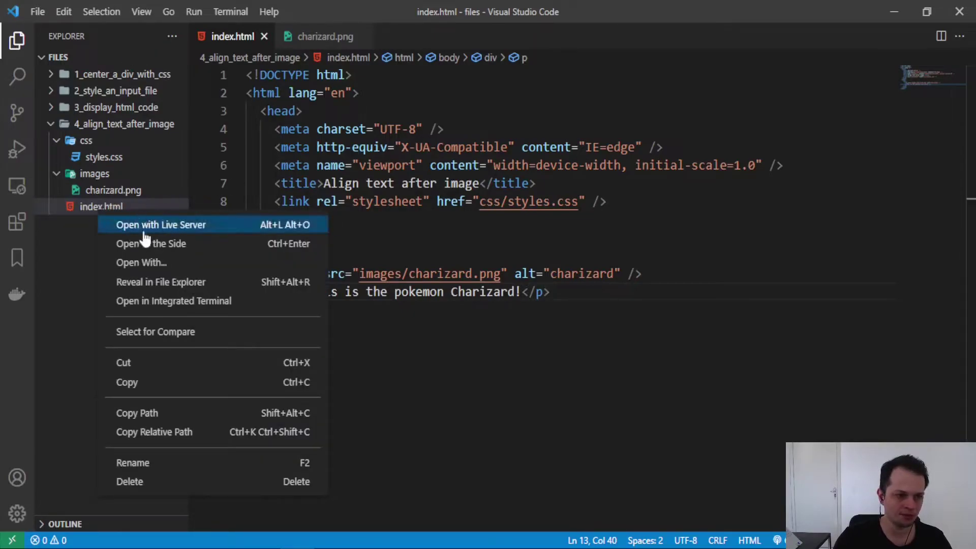
click(227, 228)
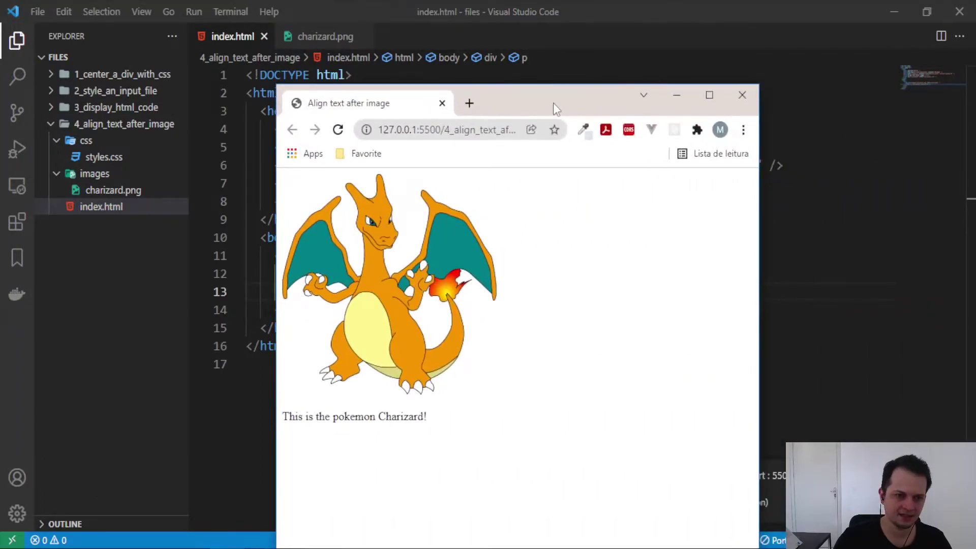
double_click(553, 103)
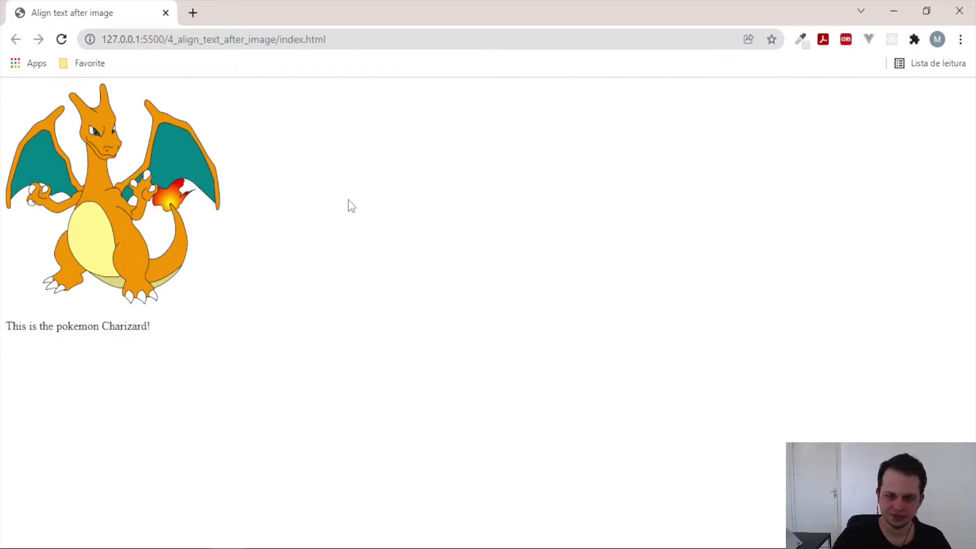
Step: Switch from the Chrome preview back to index.html in VS Code
key(alt+Tab)
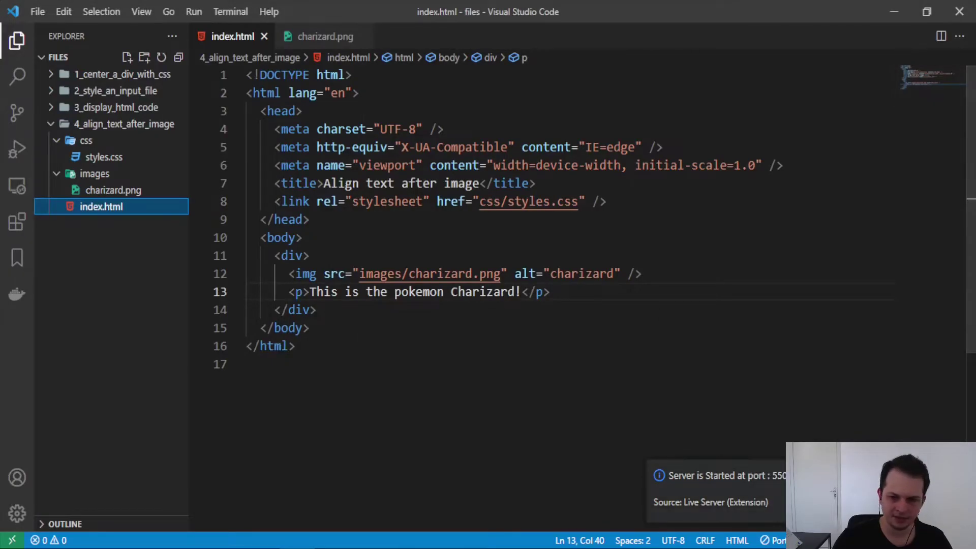
Step: Add id="container" to the wrapping div and save index.html
click(304, 256)
text(id=)
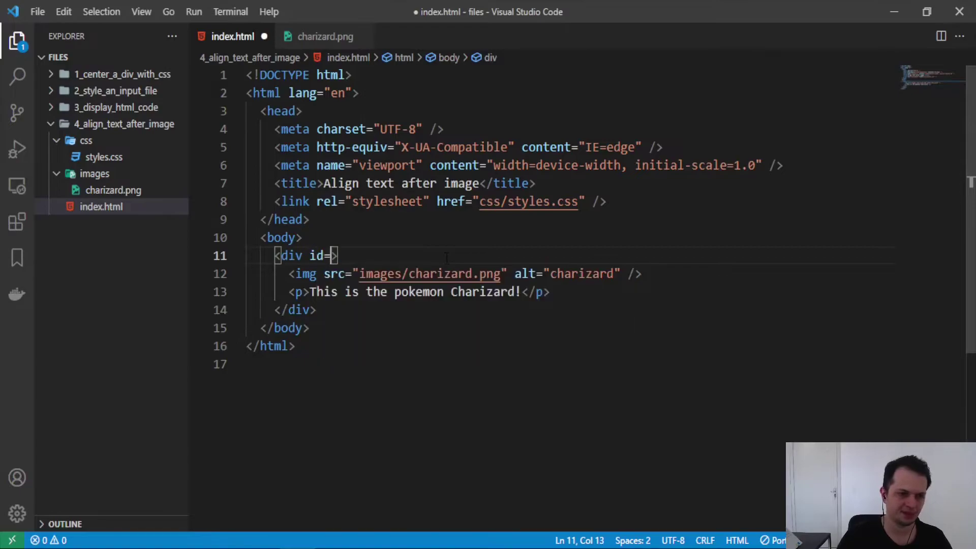
text("container)
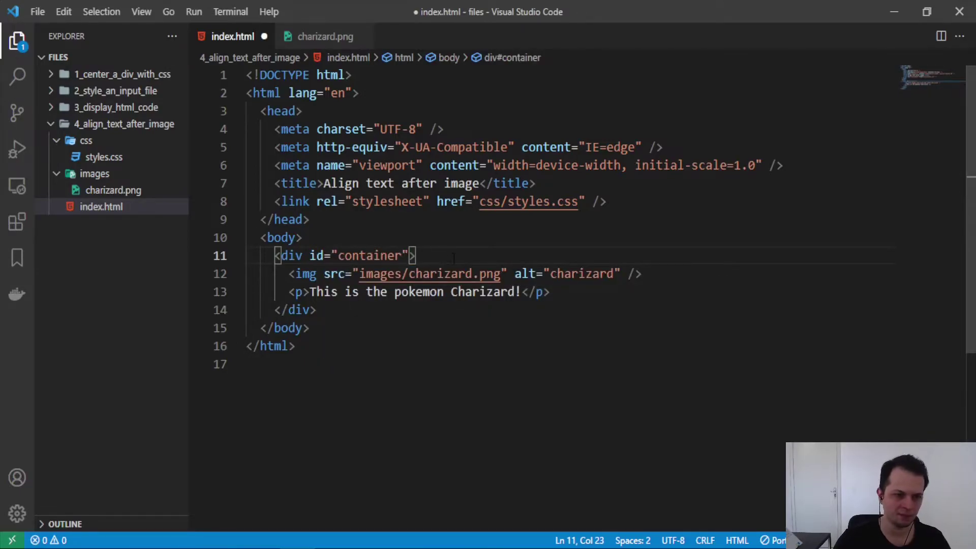
key(End)
key(ctrl+s)
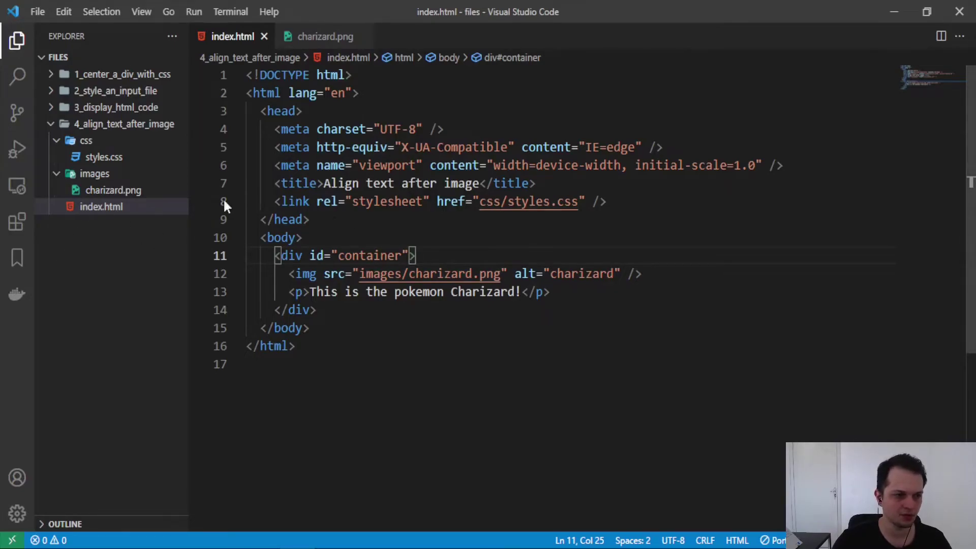
Step: Give #container display: flex in styles.css, save, and view the result in Chrome
click(151, 159)
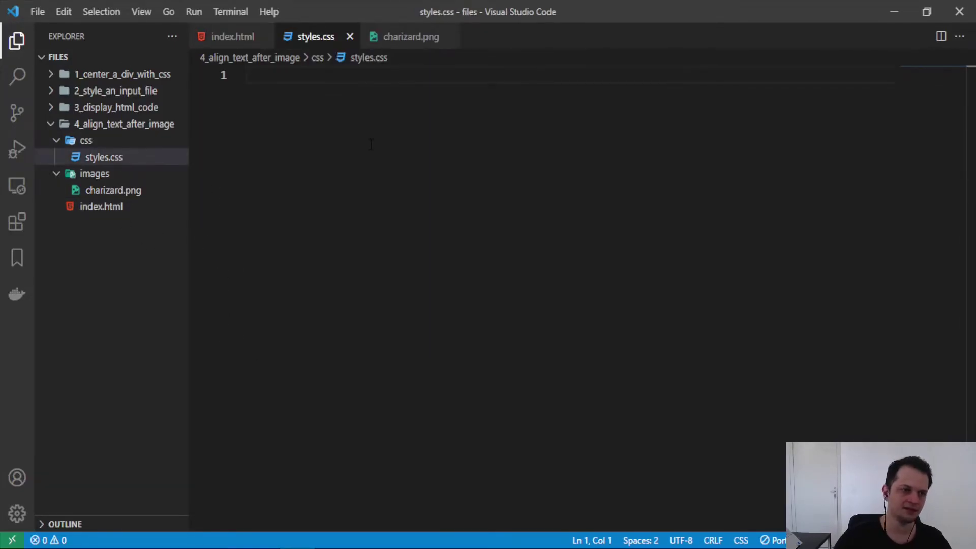
text(#container {)
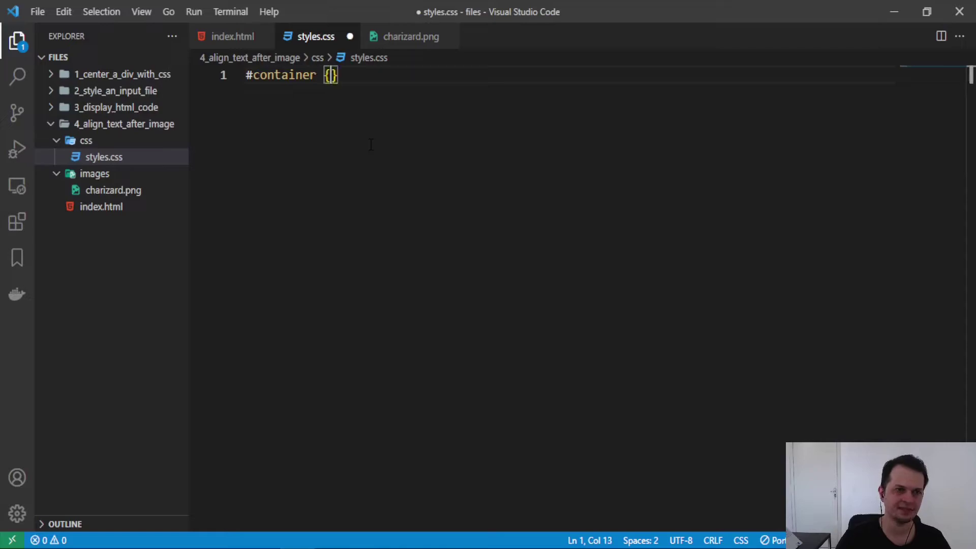
key(Return)
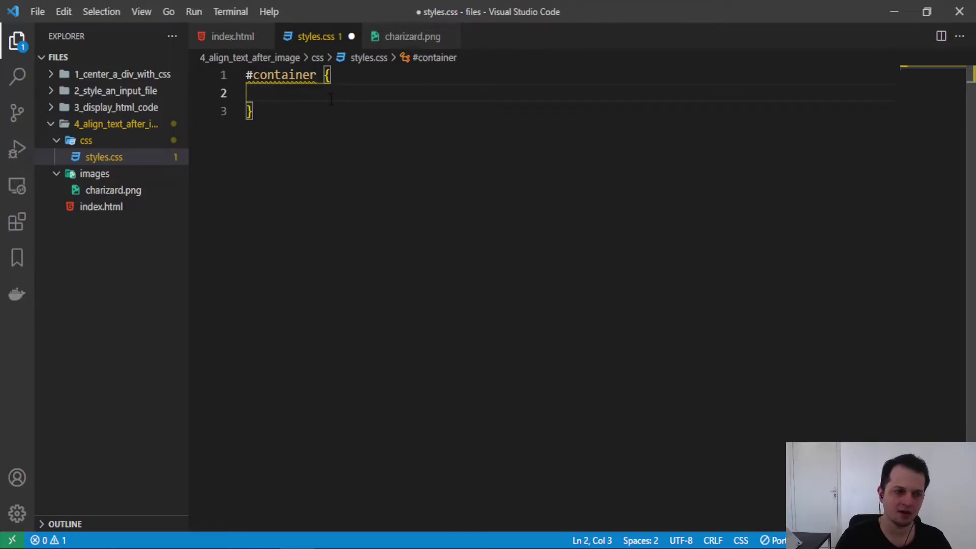
text(dis)
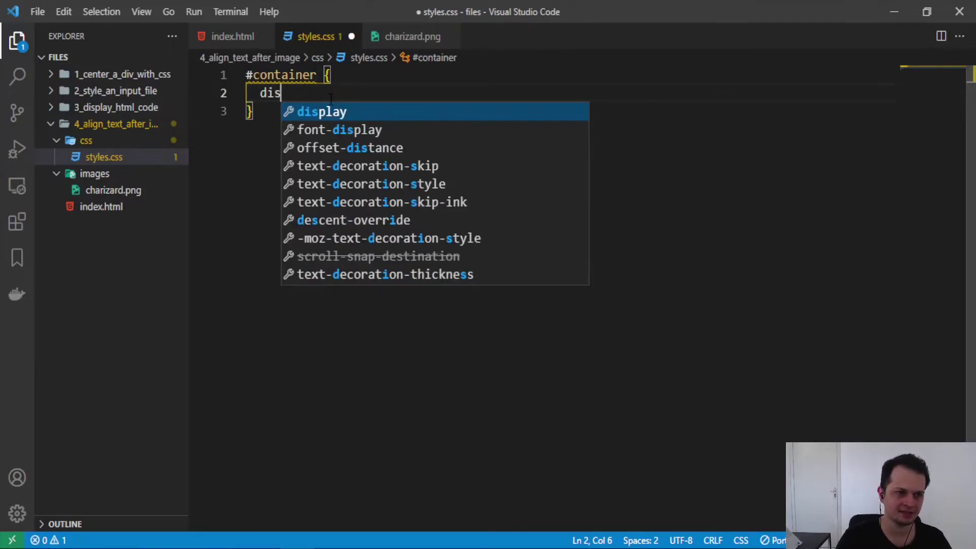
key(Return)
text(flex;)
key(ctrl+s)
key(Escape)
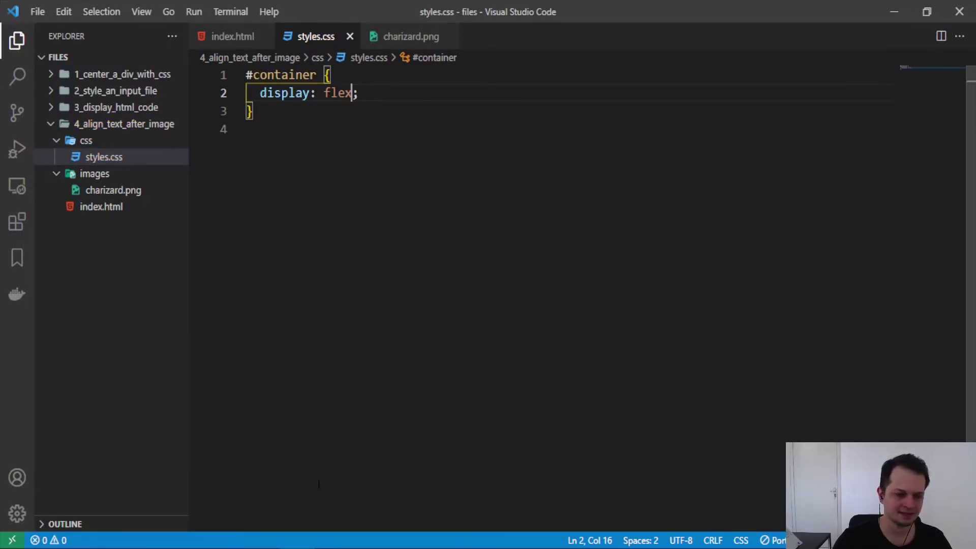
click(308, 534)
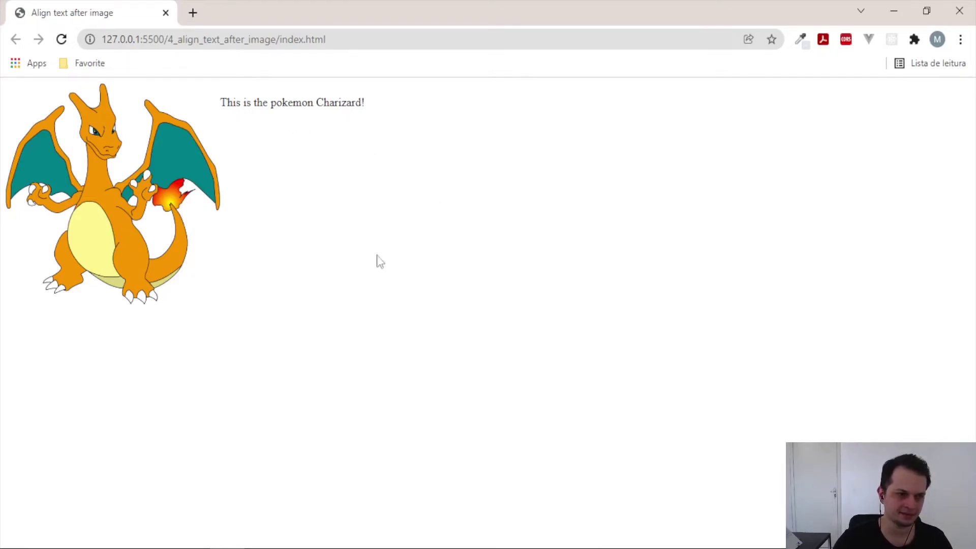
Step: Highlight the sentence to show it sits at the top beside the image, then return
drag(222, 103, 434, 124)
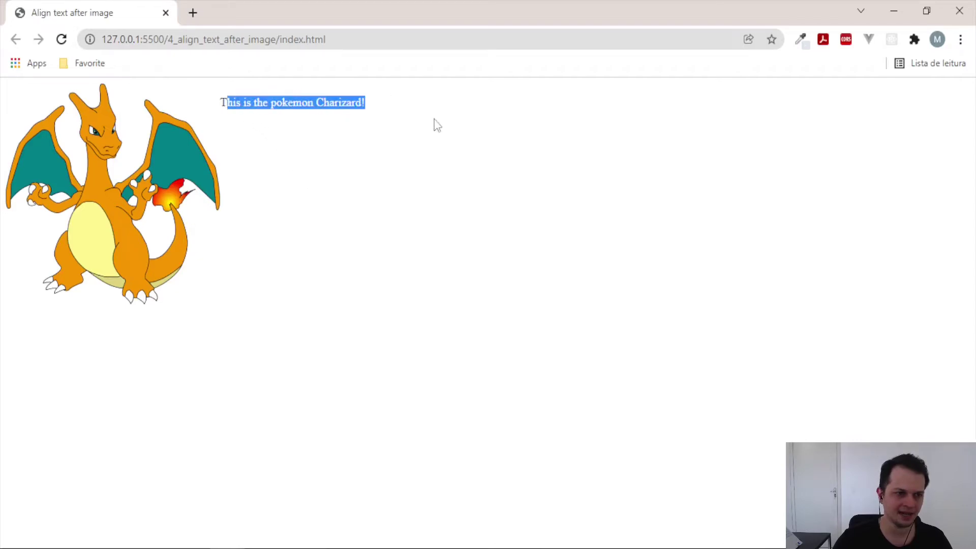
click(265, 105)
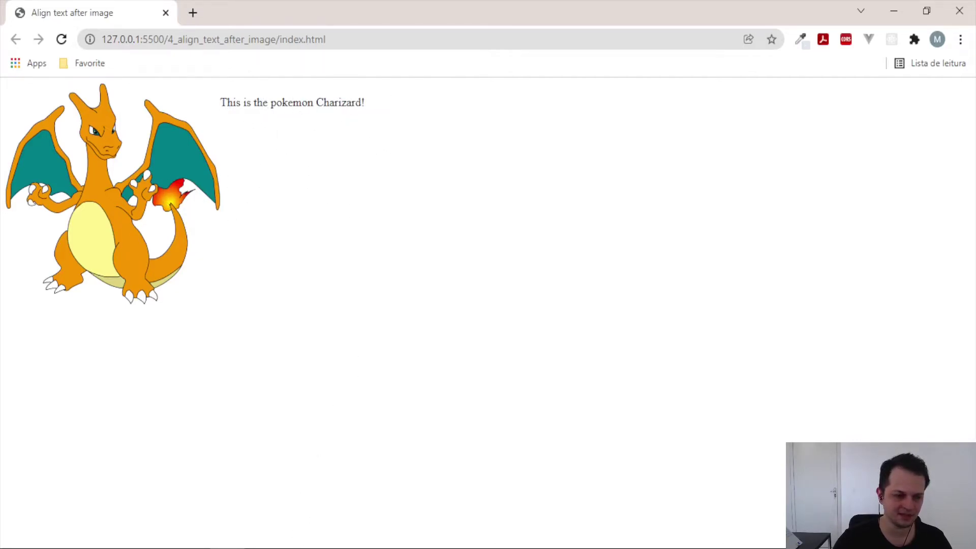
key(alt+Tab)
Step: Add align-items: center to #container and save styles.css
key(Return)
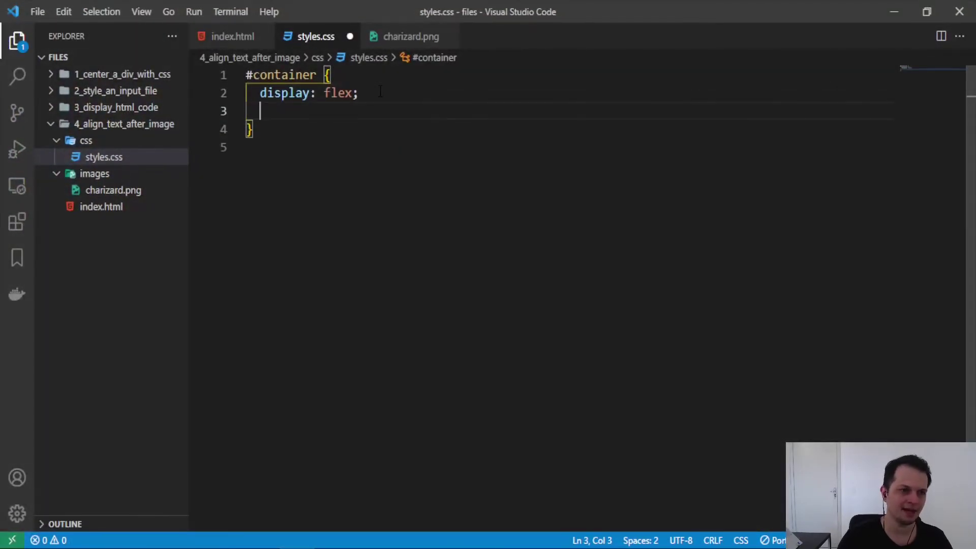
text(ali)
key(Return)
text(center;)
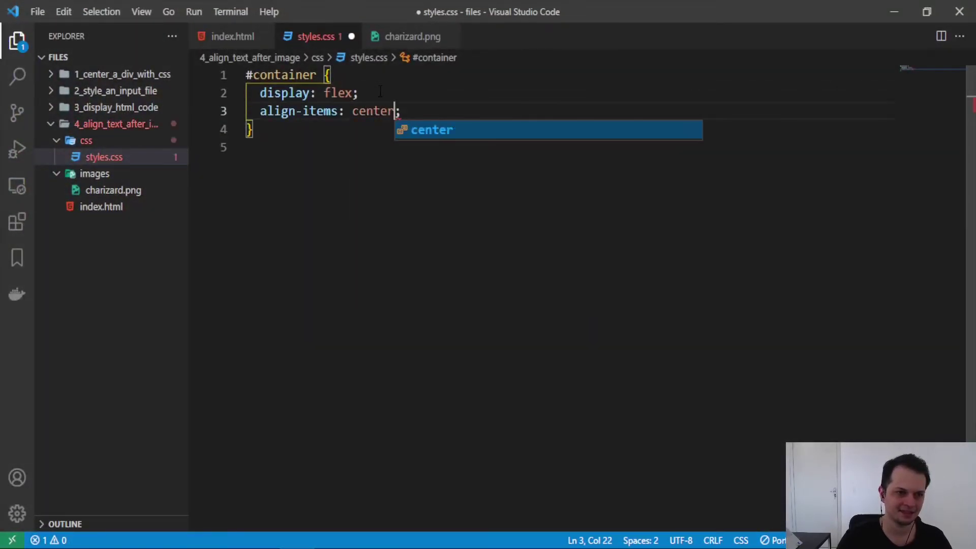
key(ctrl+s)
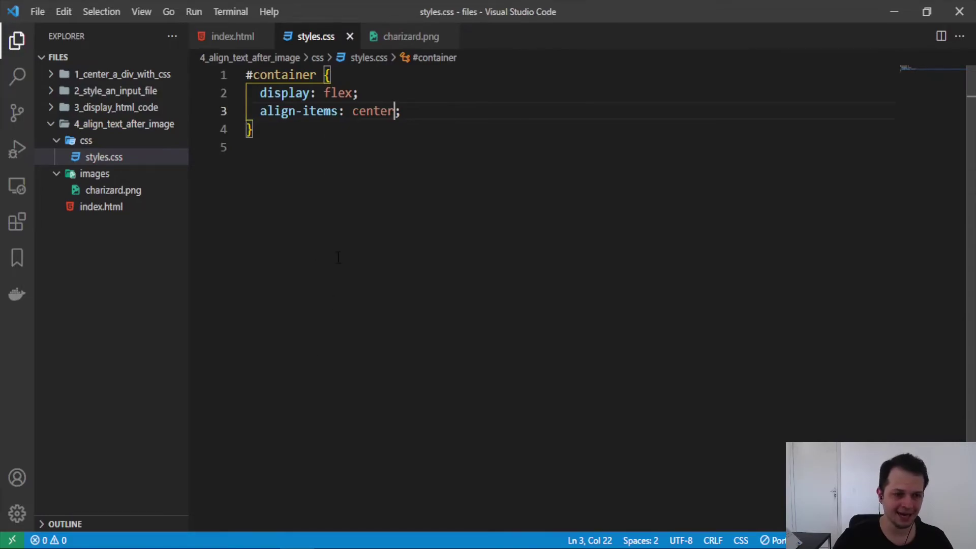
Step: Check the container div in index.html and the centered caption in Chrome
click(231, 36)
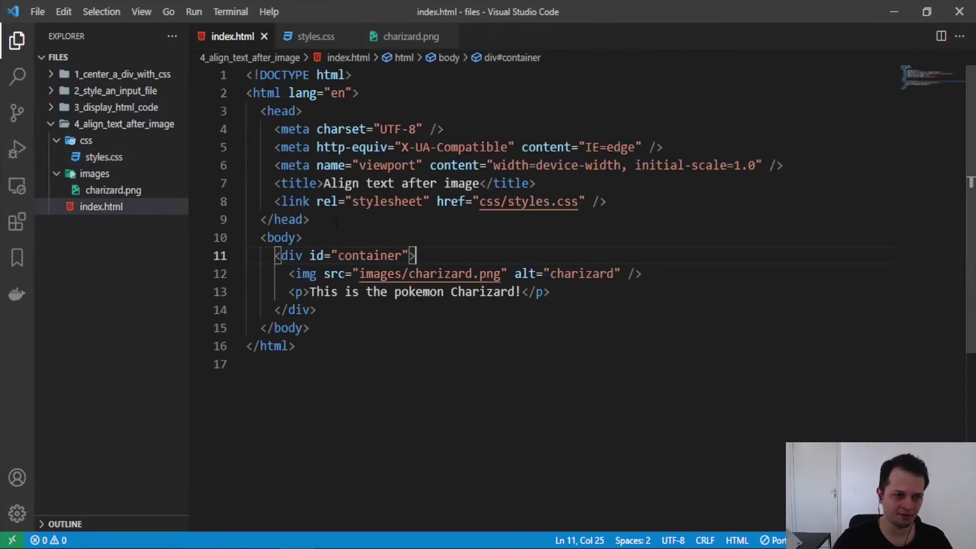
drag(275, 255, 471, 257)
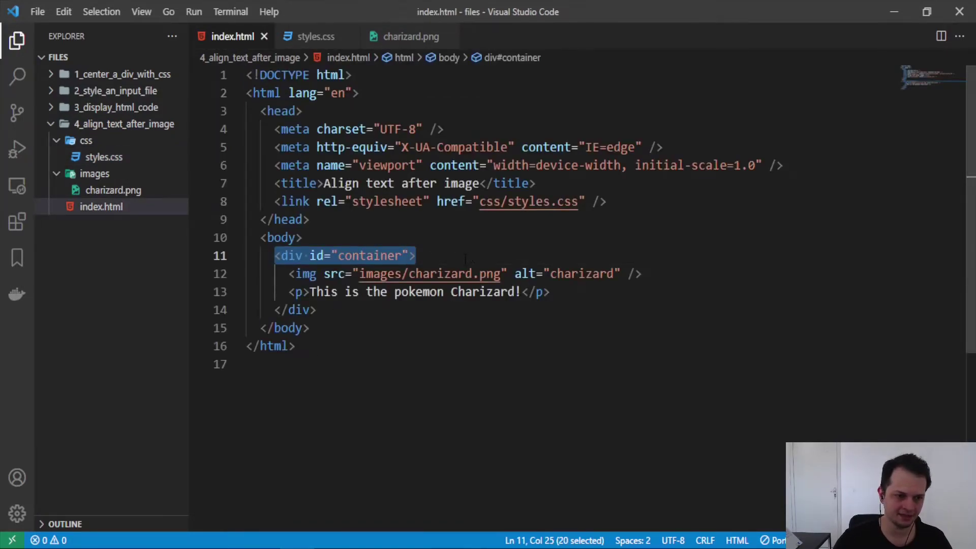
click(382, 311)
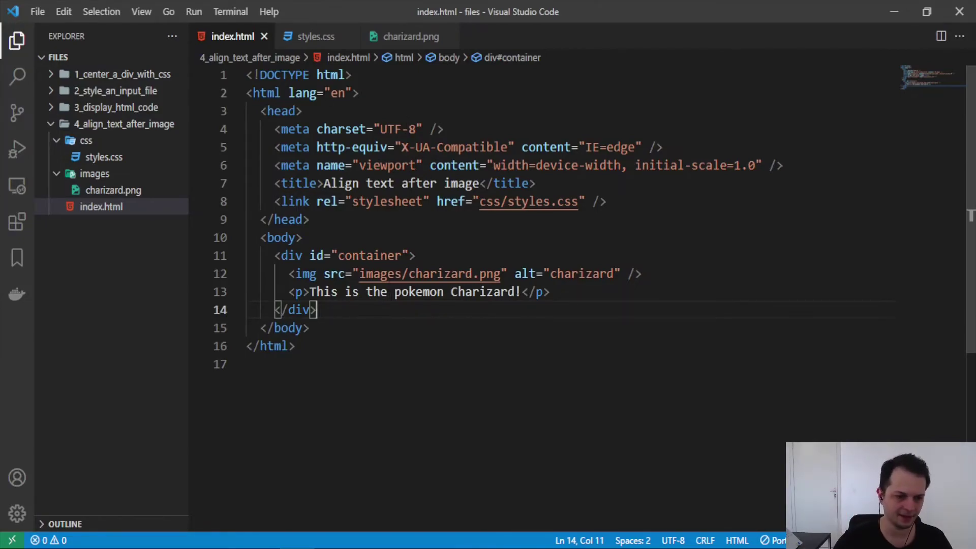
key(alt+Tab)
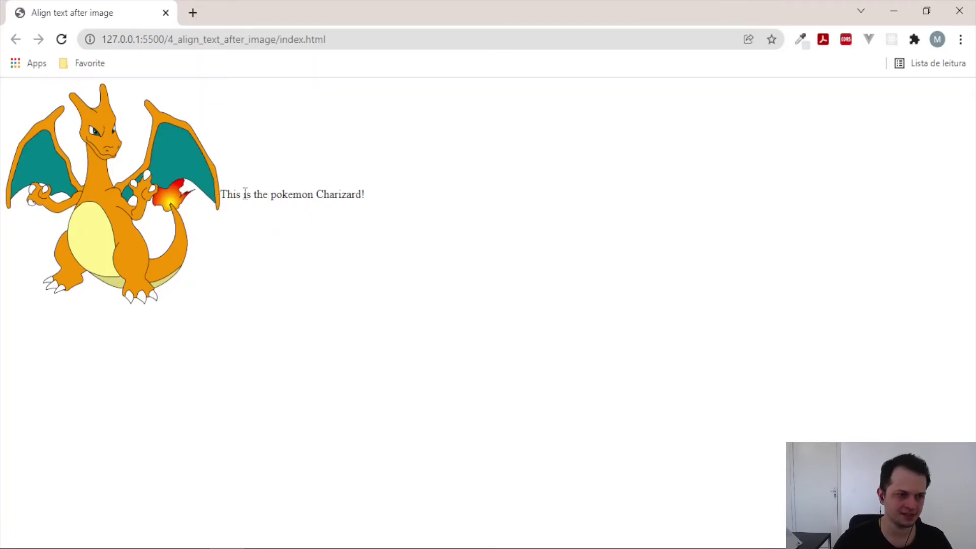
key(alt+Tab)
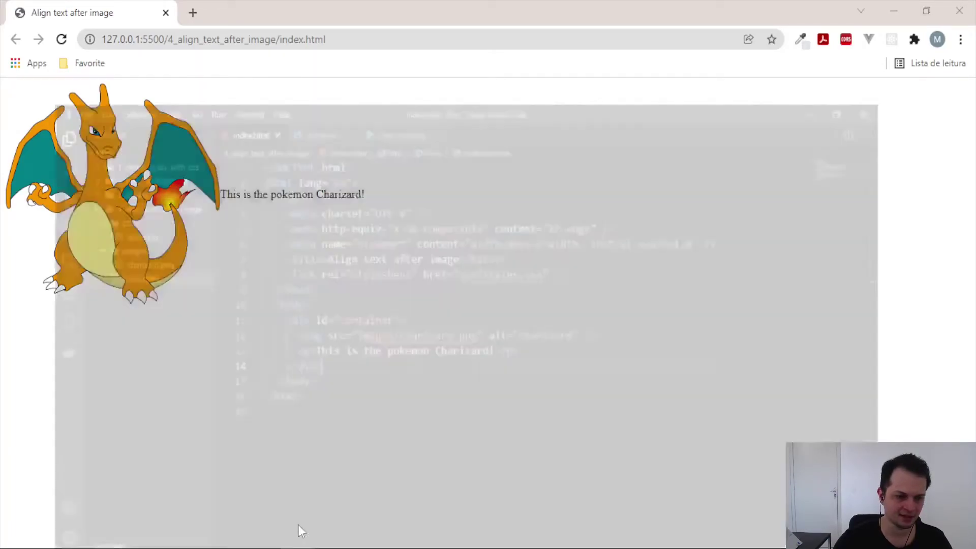
click(317, 40)
Step: Add a '#container img { margin-right: 20px; }' rule, save styles.css, and check the gap in Chrome
drag(317, 75, 245, 75)
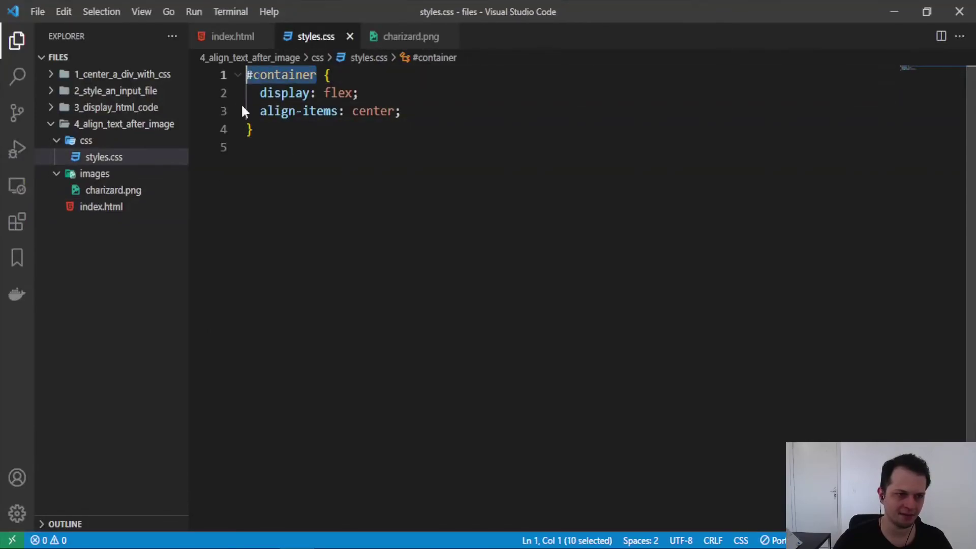
key(ctrl+c)
click(324, 131)
key(Return)
key(Return)
key(ctrl+v)
text(img )
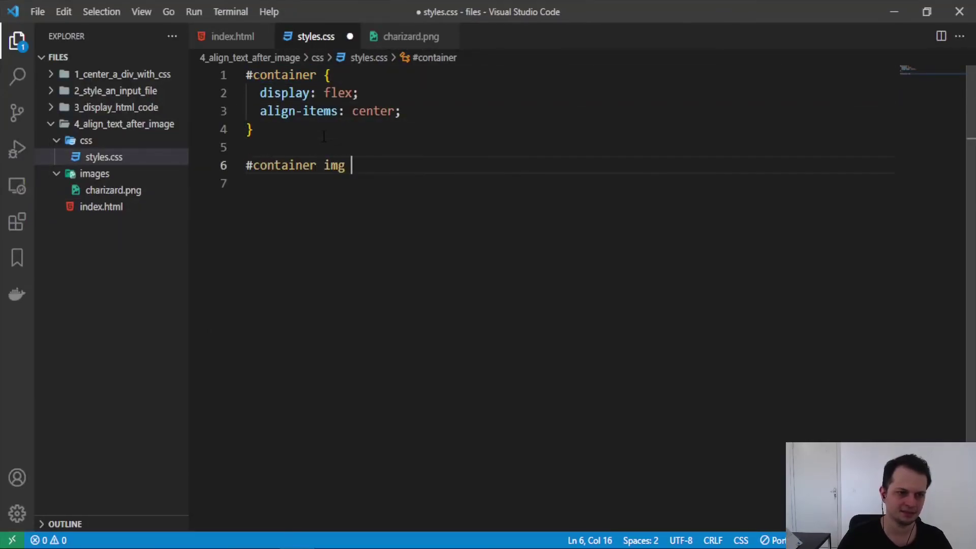
text({)
key(Return)
text(margin-right)
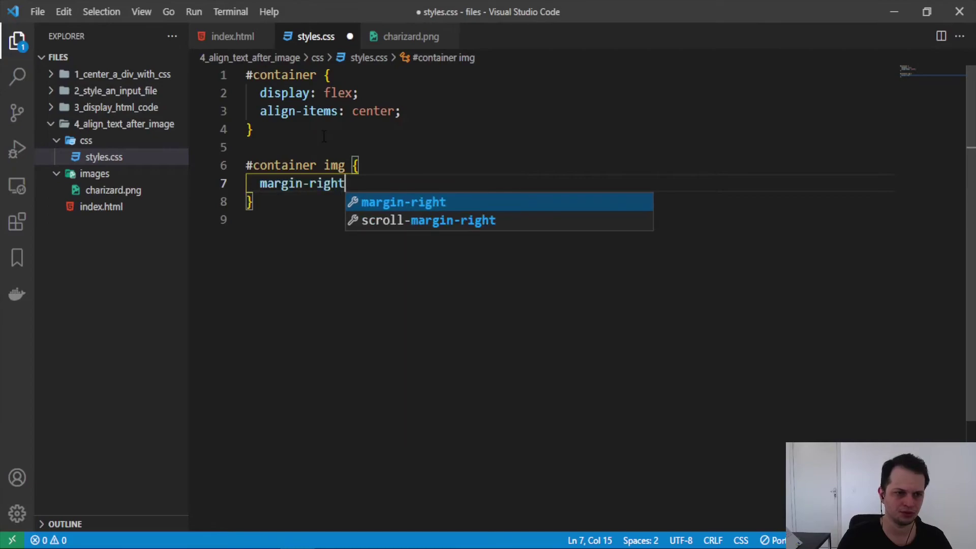
key(Return)
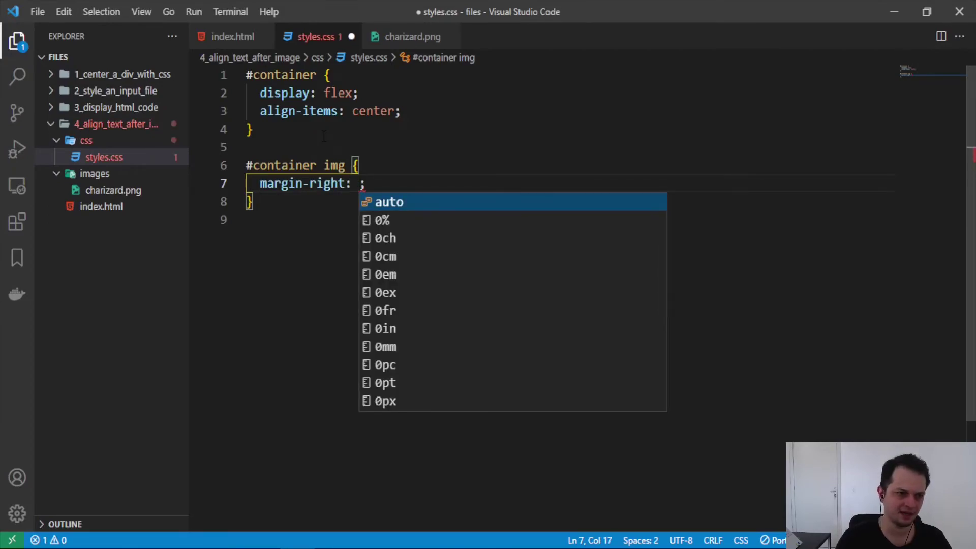
text(20px)
key(ctrl+s)
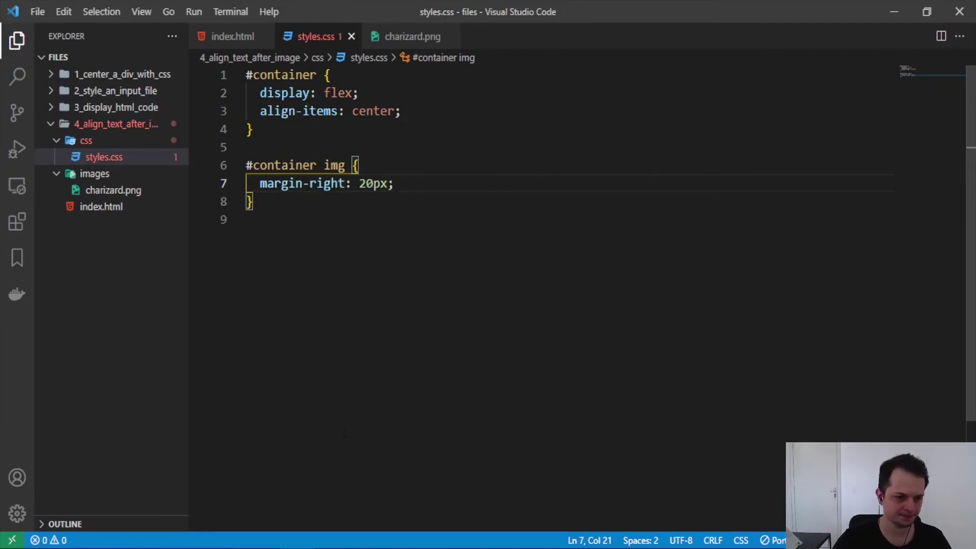
key(alt+Tab)
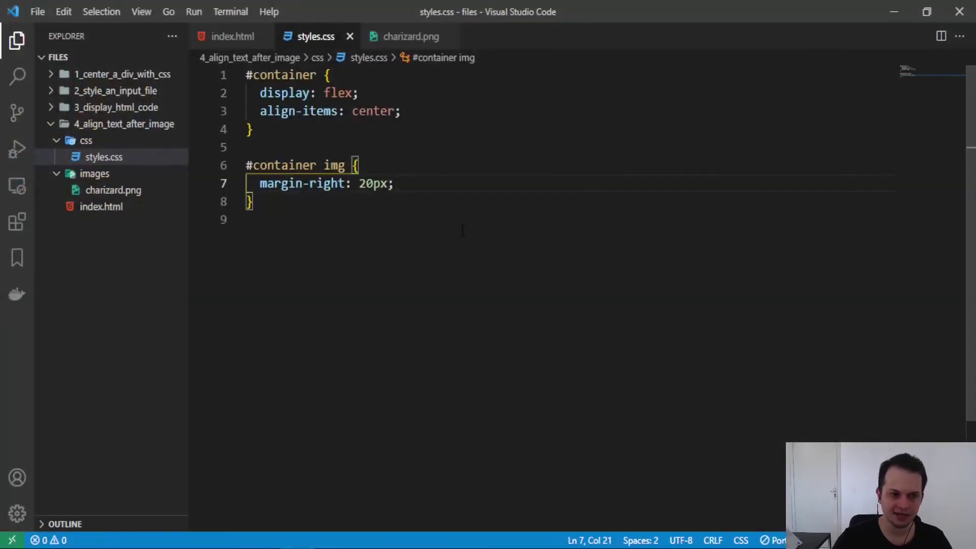
Step: Return to styles.css in VS Code, placing the cursor on its empty last line
click(462, 230)
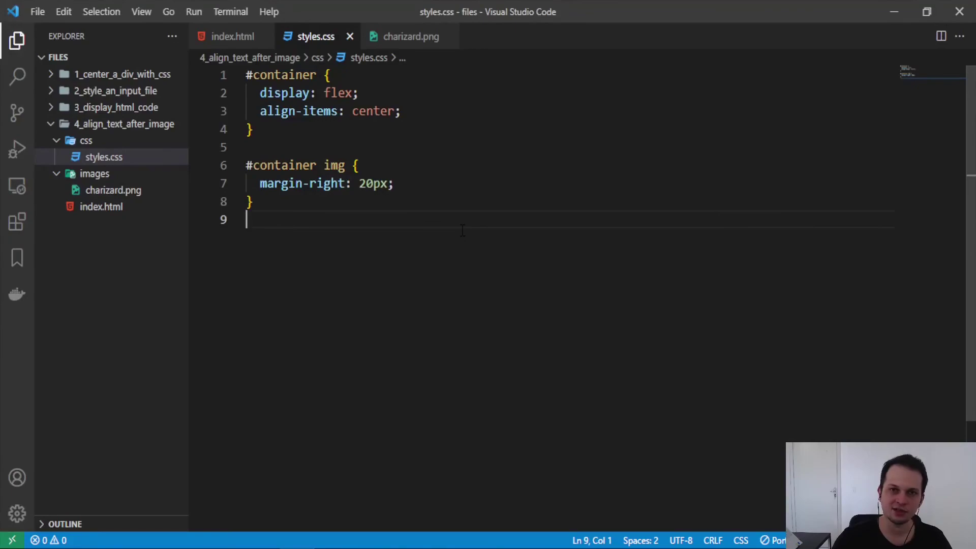